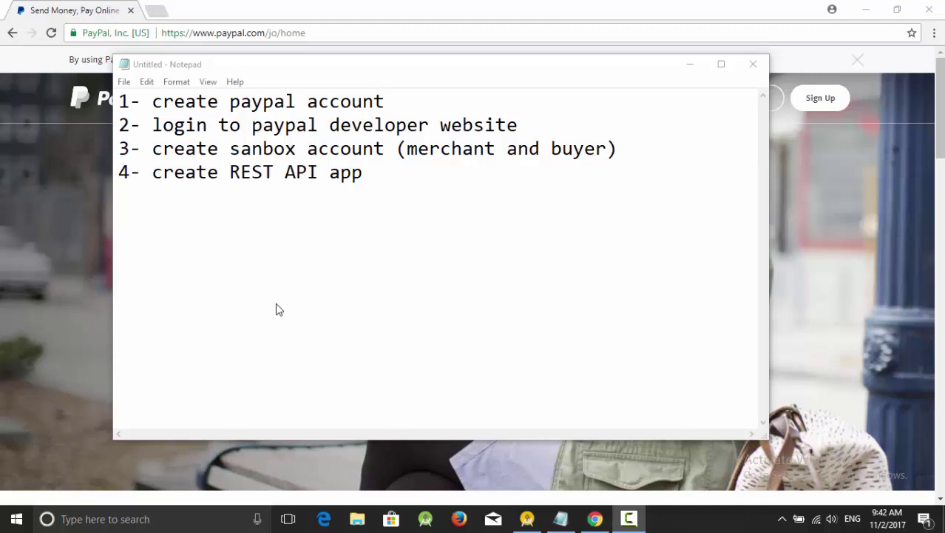
# - Highlight step 1 of the Notepad plan, creating a PayPal account
pyautogui.click(152, 101)
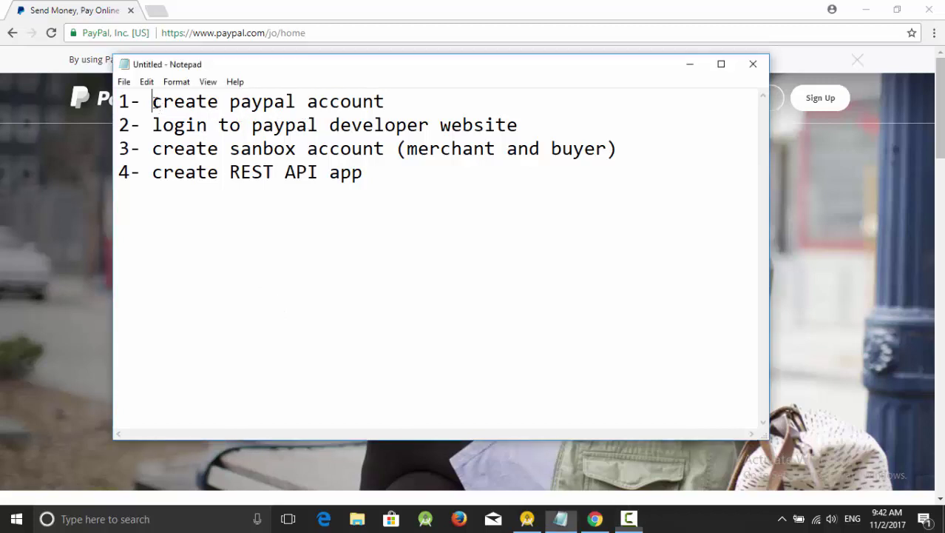
pyautogui.moveTo(152, 101); pyautogui.dragTo(399, 97)
pyautogui.click(399, 97)
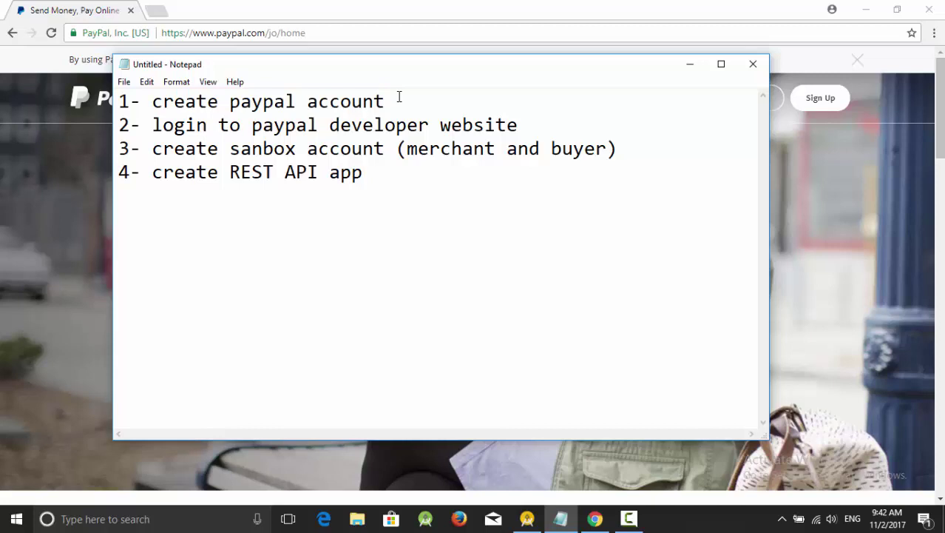
pyautogui.doubleClick(153, 97)
pyautogui.moveTo(306, 97); pyautogui.dragTo(394, 97)
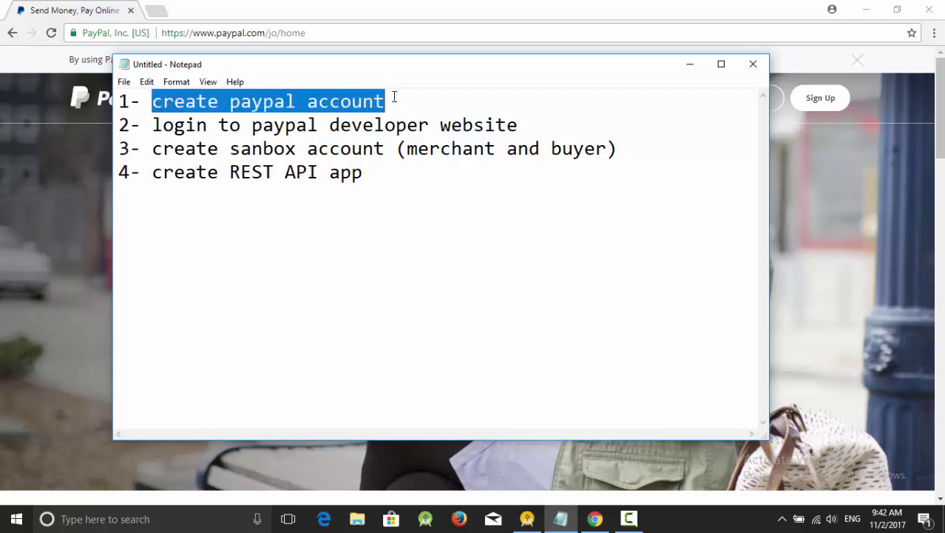
# - Highlight steps 2–4: developer site login, sandbox accounts, and the REST API app
pyautogui.moveTo(151, 124); pyautogui.dragTo(523, 130)
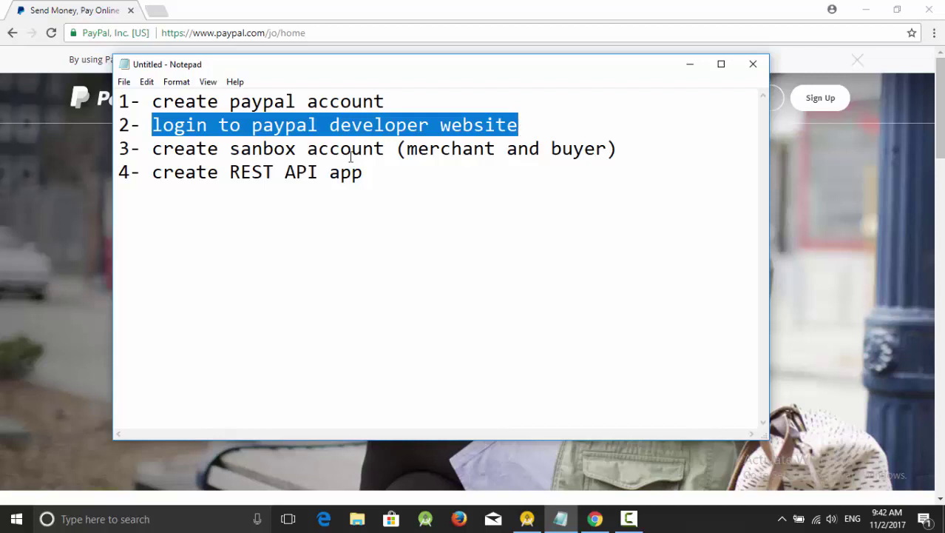
pyautogui.moveTo(151, 151); pyautogui.dragTo(386, 147)
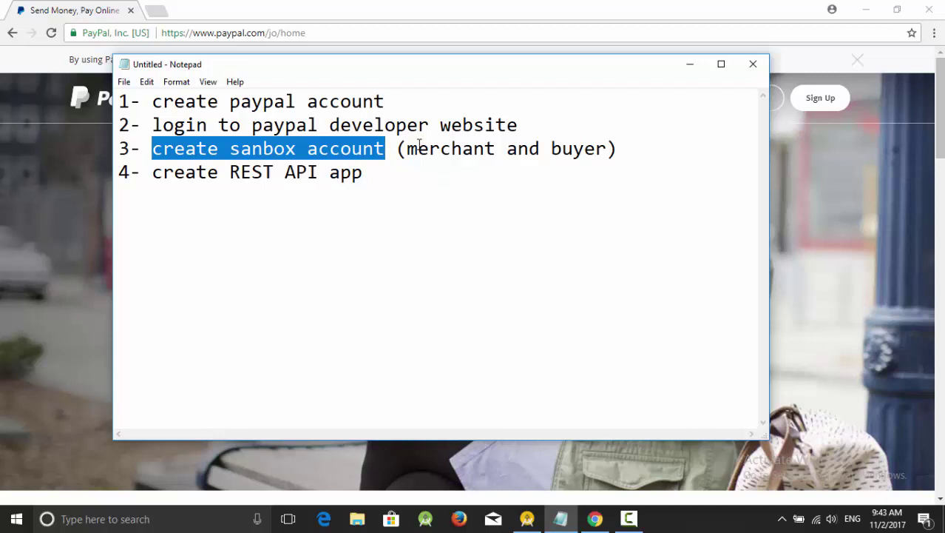
pyautogui.moveTo(152, 171); pyautogui.dragTo(388, 173)
pyautogui.click(388, 174)
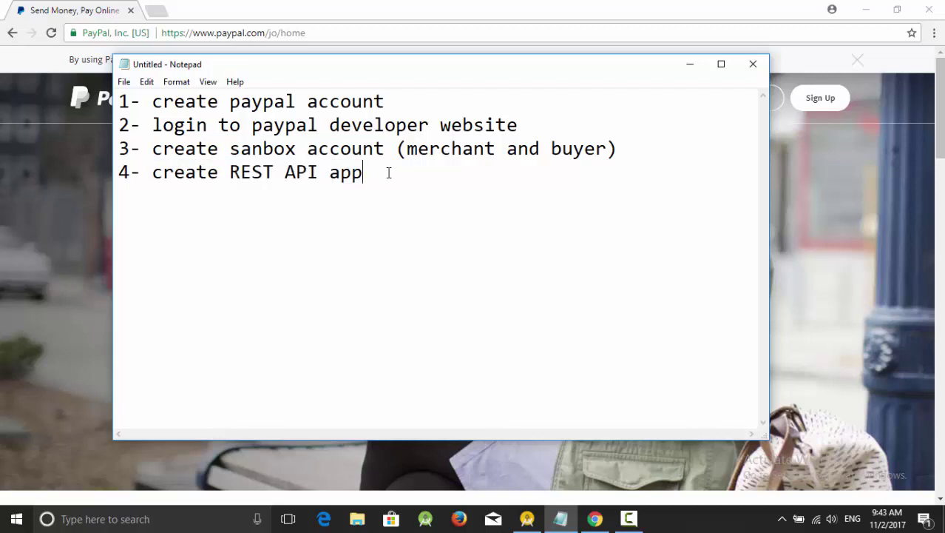
# - Hide the notes, preview the Personal Account sign-up form, then switch to the PayPal login page
pyautogui.click(688, 68)
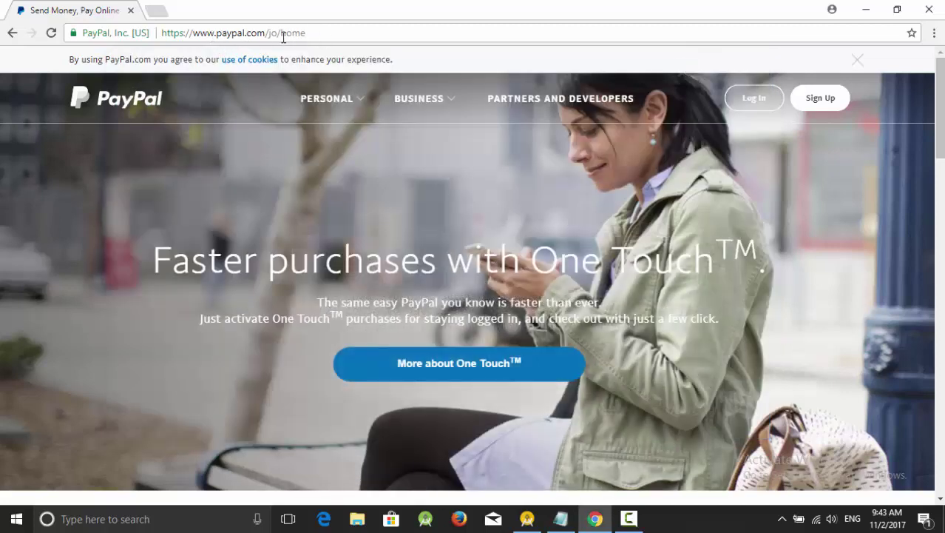
pyautogui.click(816, 98)
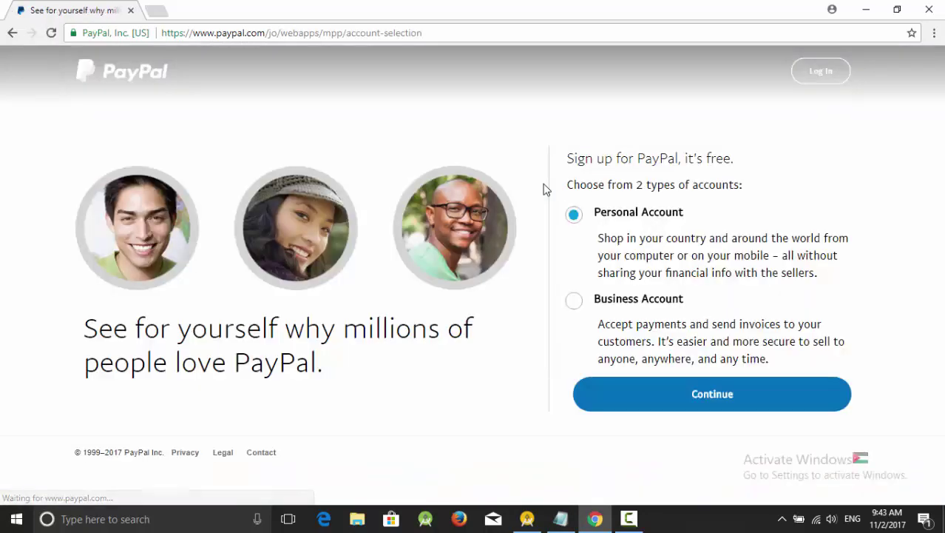
pyautogui.click(657, 392)
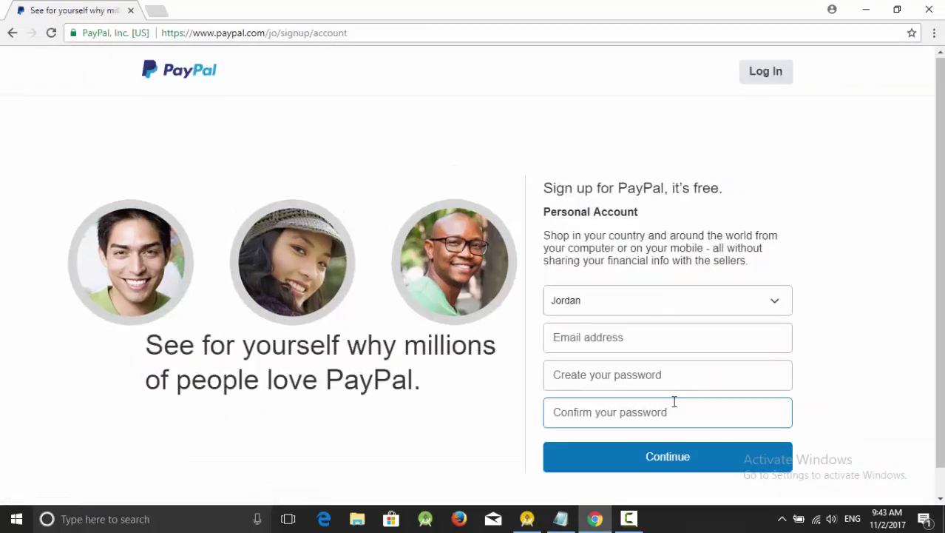
pyautogui.click(773, 76)
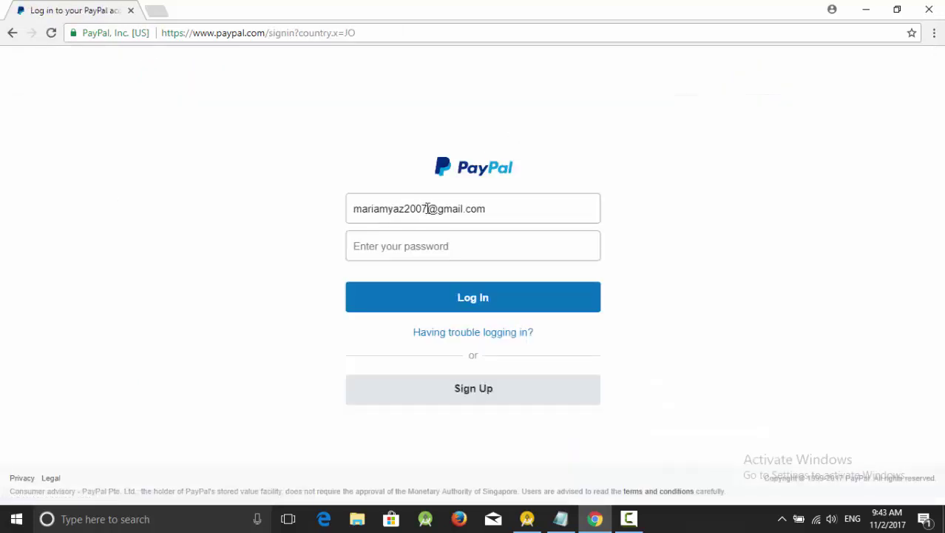
# - Correct the e-mail address in the PayPal login form
pyautogui.click(427, 208)
pyautogui.press('BackSpace')
pyautogui.press('BackSpace')
pyautogui.press('BackSpace')
pyautogui.press('BackSpace')
pyautogui.press('BackSpace')
pyautogui.press('BackSpace')
pyautogui.press('BackSpace')
pyautogui.press('BackSpace')
pyautogui.press('BackSpace')
pyautogui.press('BackSpace')
pyautogui.press('BackSpace')
pyautogui.press('BackSpace')
pyautogui.press('BackSpace')
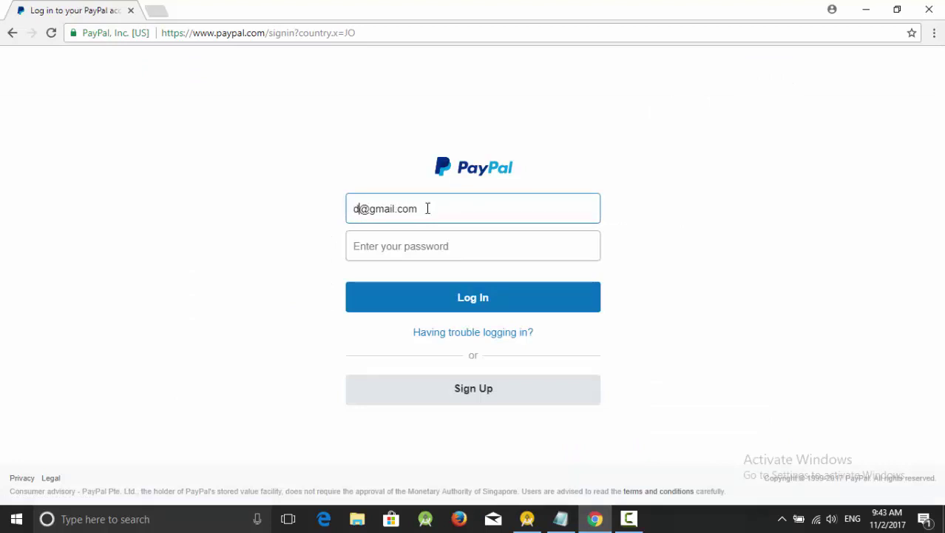
pyautogui.press('Tab')
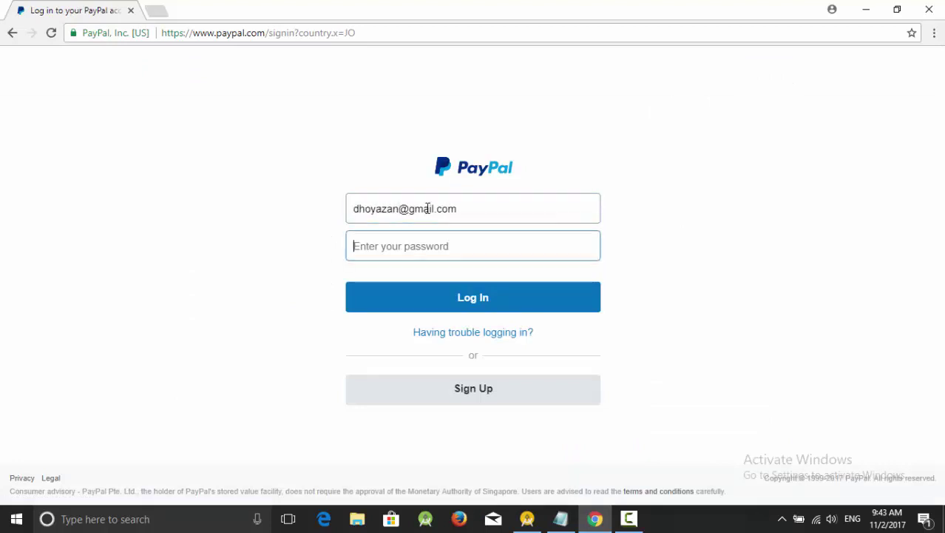
pyautogui.click(399, 212)
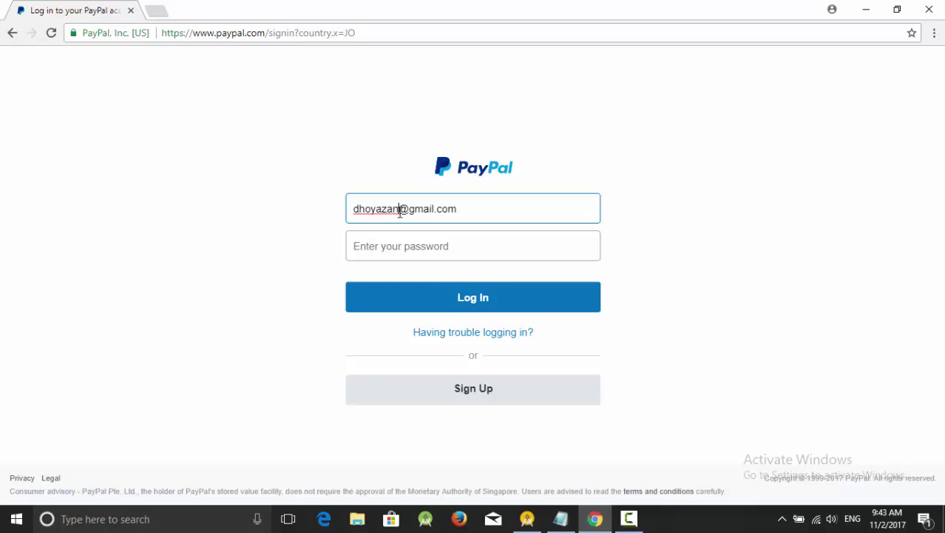
pyautogui.write('2003')
# - Enter the account password and sign in, resubmitting after the first rejected attempt
pyautogui.press('Tab')
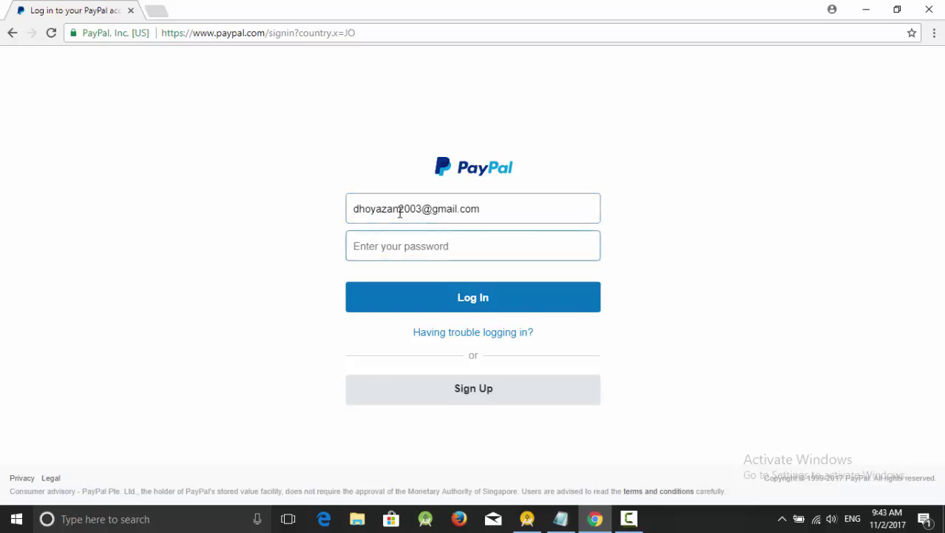
pyautogui.write('•••')
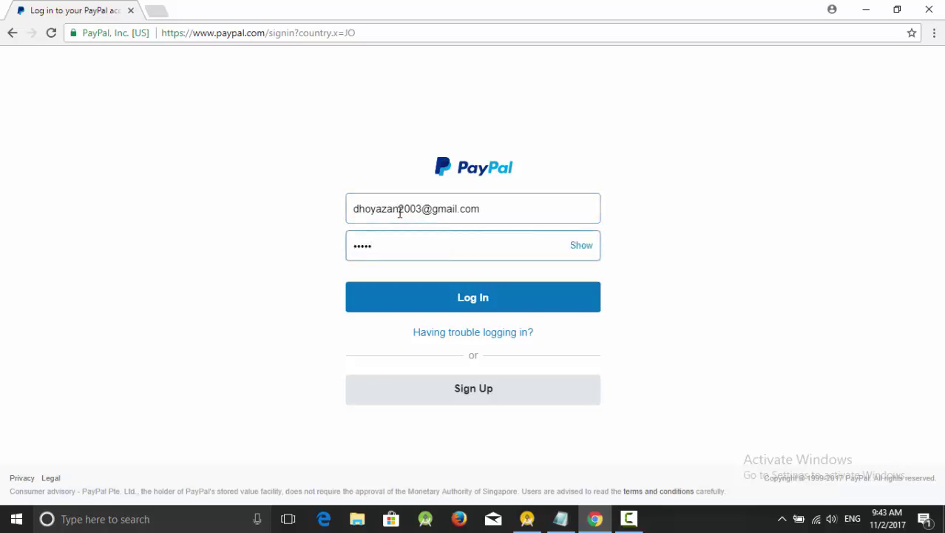
pyautogui.write('••••••')
pyautogui.press('Return')
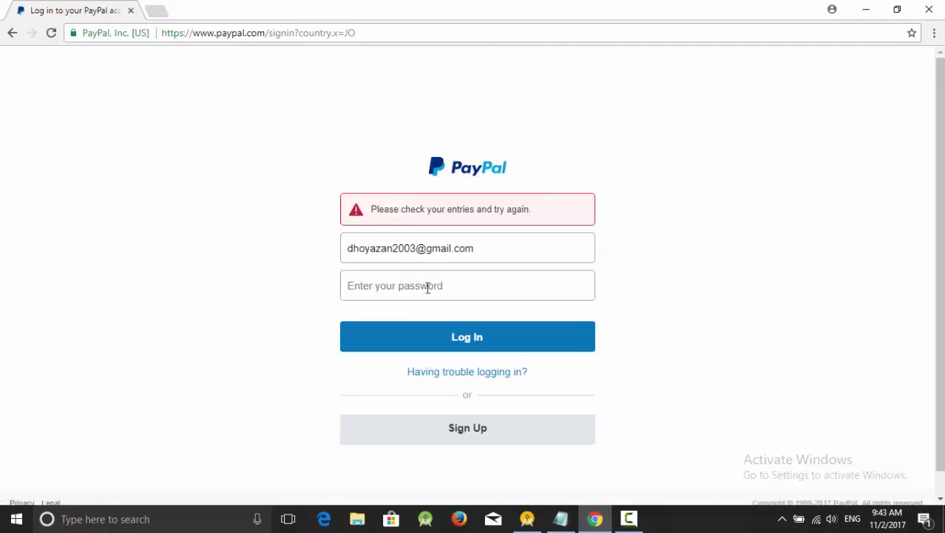
pyautogui.write('•')
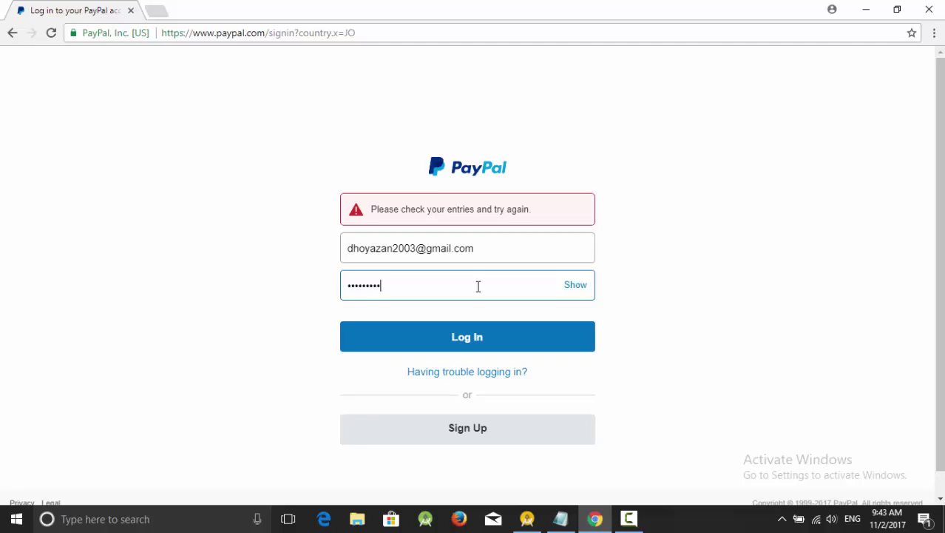
pyautogui.press('Return')
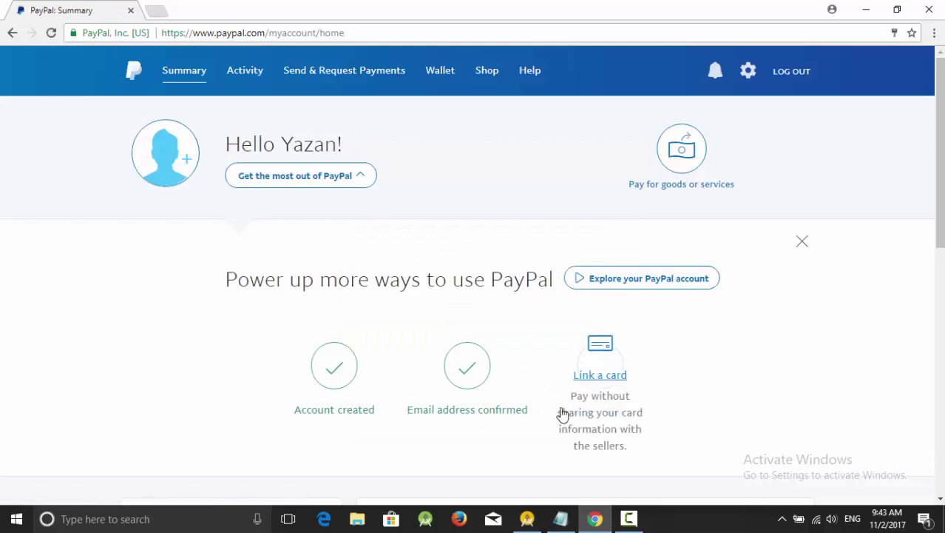
# - Glance at the step notes, then load the PayPal Developer website
pyautogui.click(560, 518)
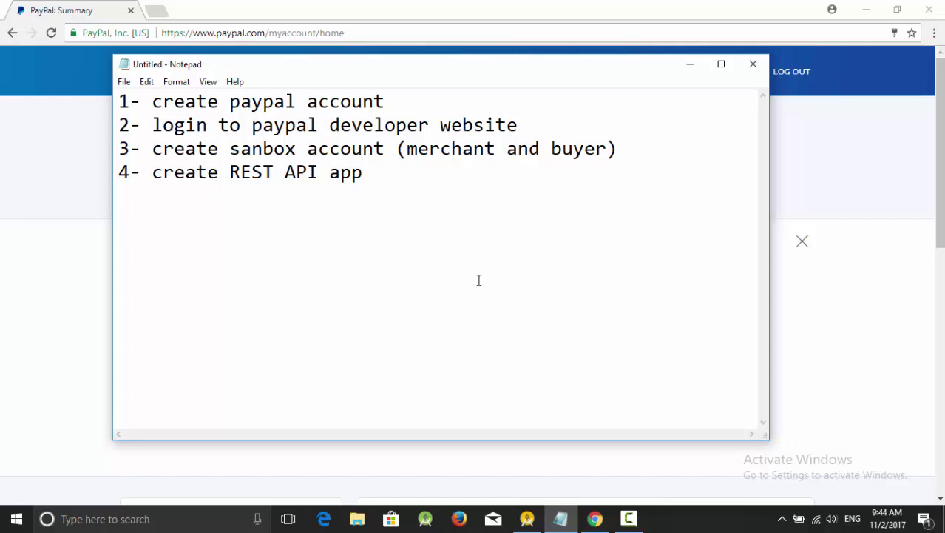
pyautogui.hotkey('alt', 'Tab')
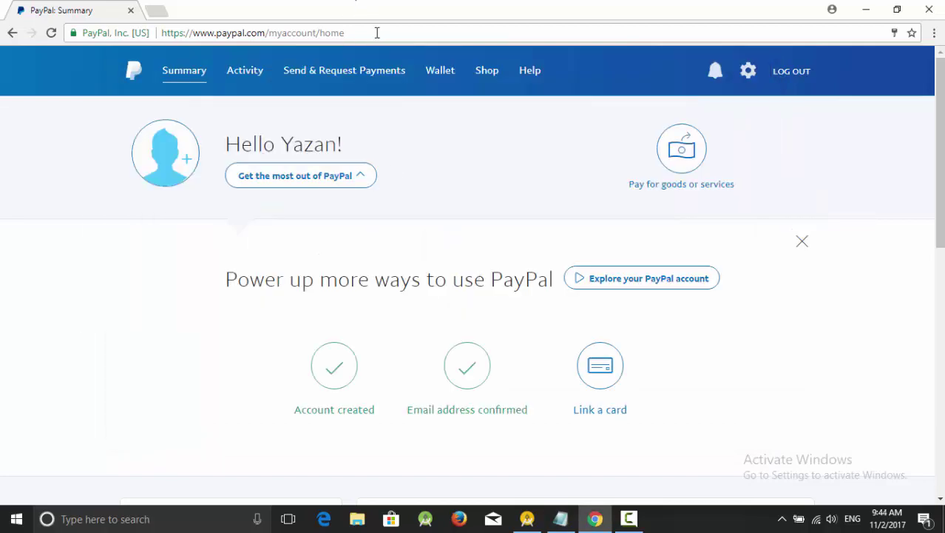
pyautogui.click(376, 33)
pyautogui.write('paypal.com')
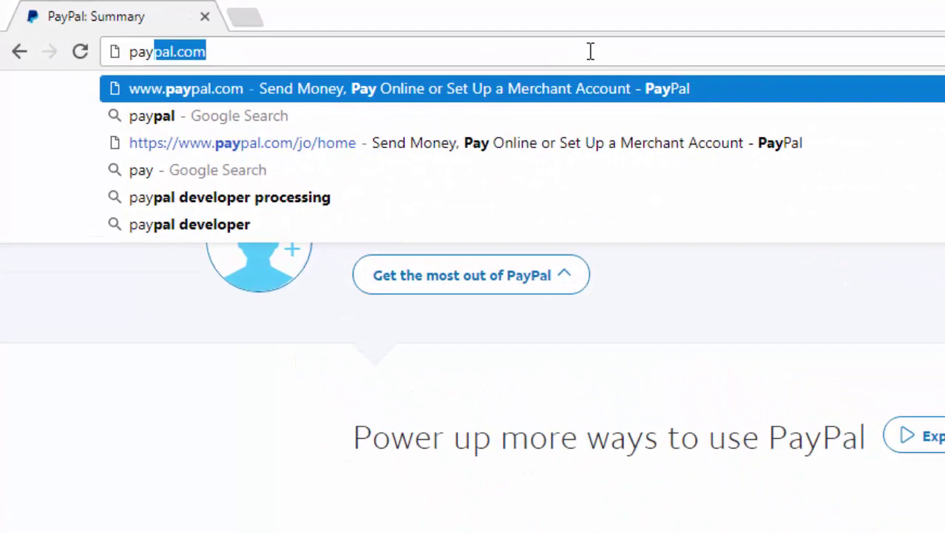
pyautogui.press('Right')
pyautogui.press('BackSpace')
pyautogui.press('BackSpace')
pyautogui.press('BackSpace')
pyautogui.press('BackSpace')
pyautogui.press('BackSpace')
pyautogui.press('BackSpace')
pyautogui.press('BackSpace')
pyautogui.press('BackSpace')
pyautogui.press('BackSpace')
pyautogui.press('BackSpace')
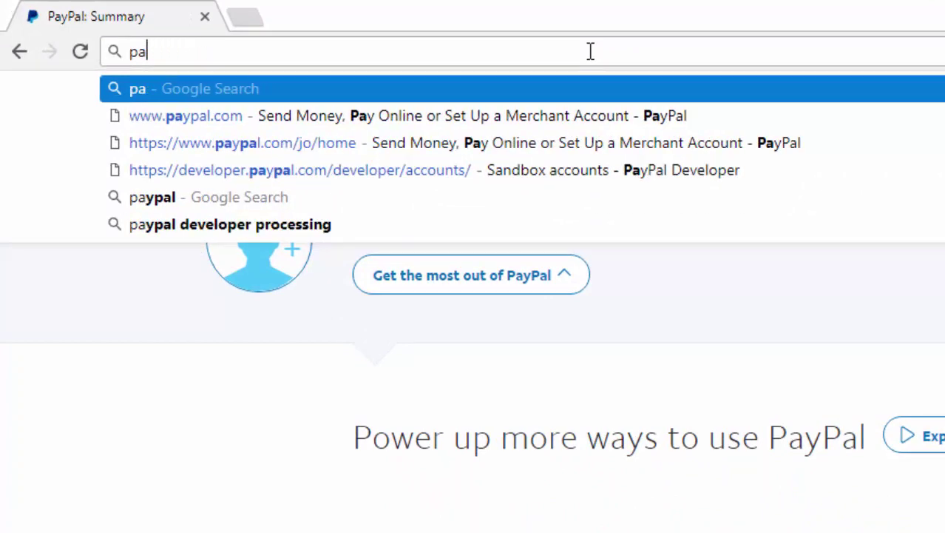
pyautogui.write('dev')
pyautogui.press('Return')
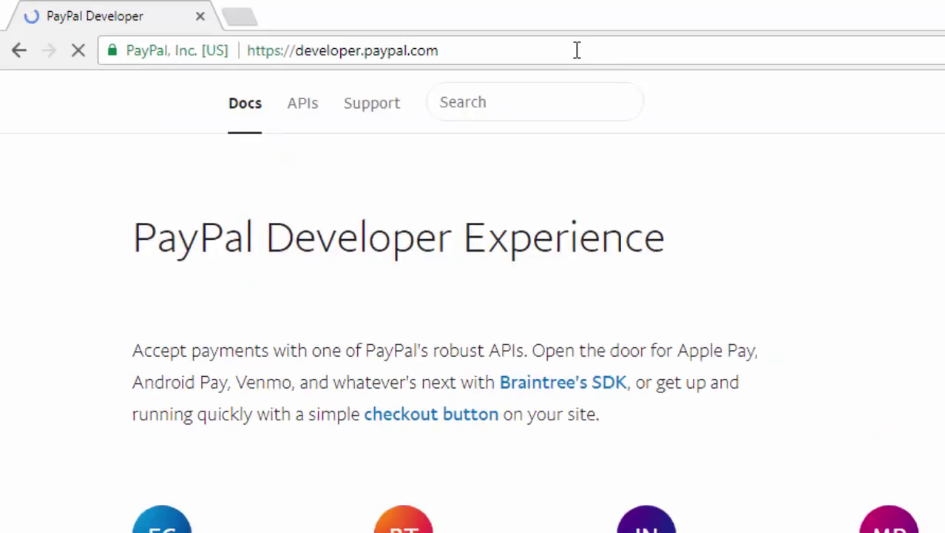
# - Open the developer Dashboard from the account menu and go to Sandbox > Accounts
pyautogui.click(884, 63)
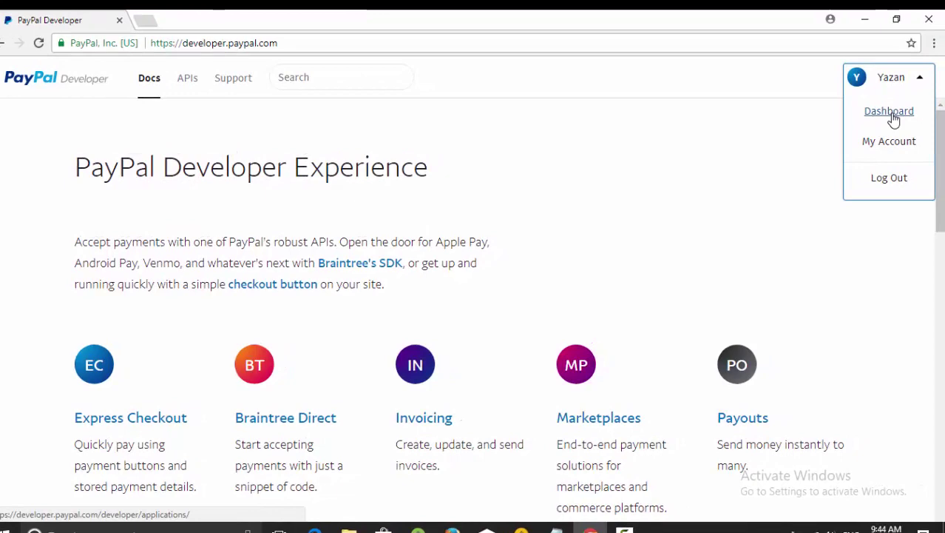
pyautogui.click(892, 115)
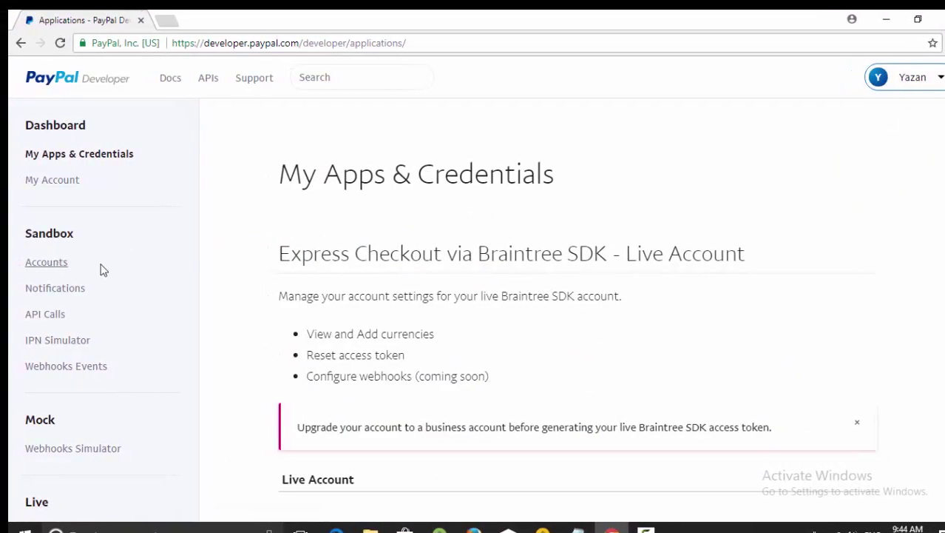
pyautogui.click(33, 272)
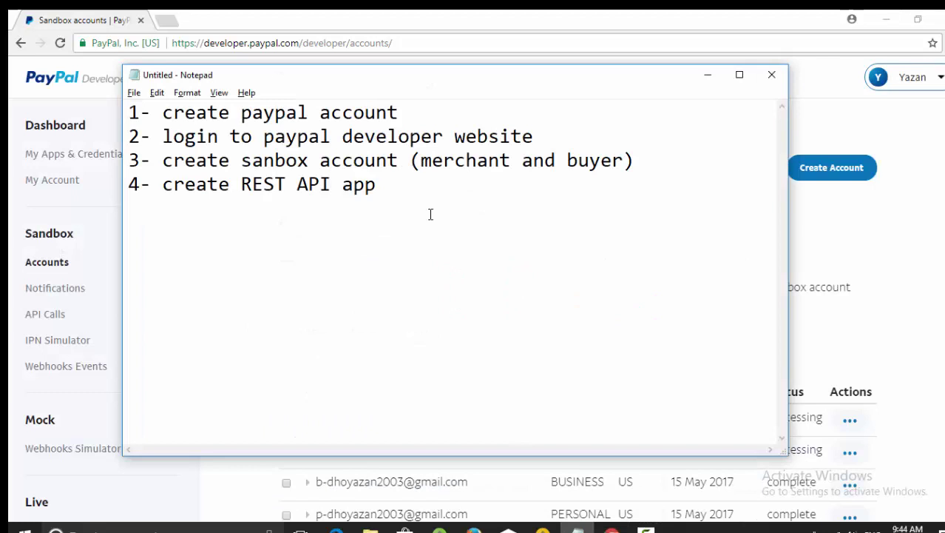
pyautogui.moveTo(424, 162); pyautogui.dragTo(512, 160)
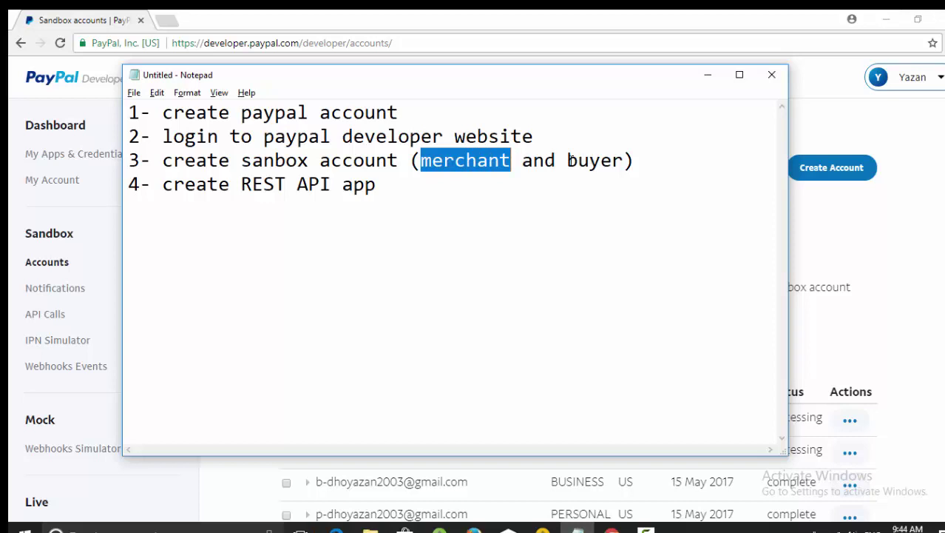
pyautogui.moveTo(570, 161); pyautogui.dragTo(625, 161)
pyautogui.click(625, 161)
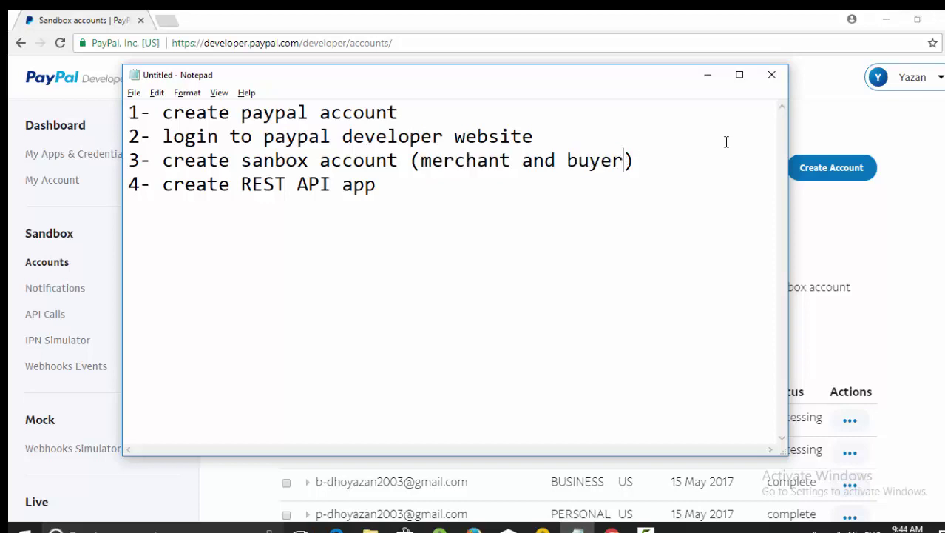
# - Hide Notepad, open Create Account, and look over the Email, Password and PayPal Balance fields
pyautogui.click(708, 76)
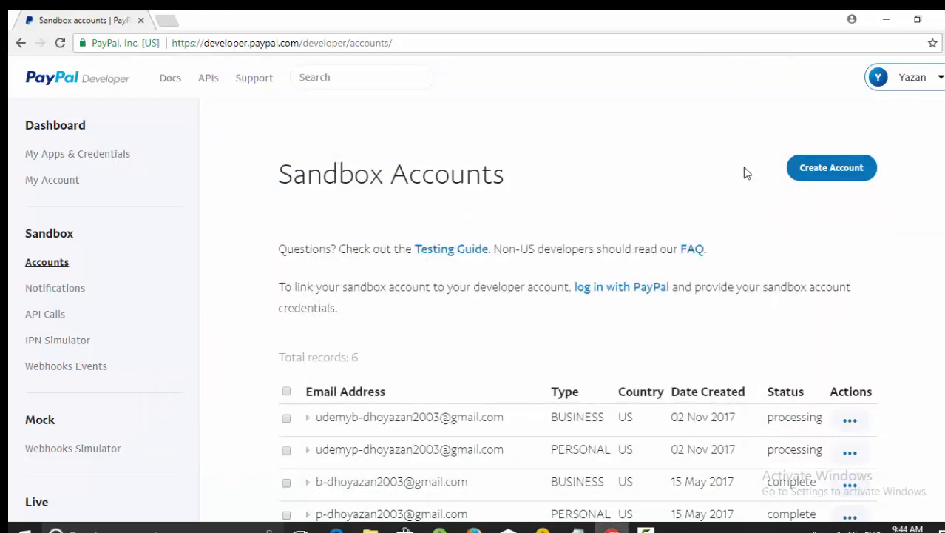
pyautogui.click(815, 169)
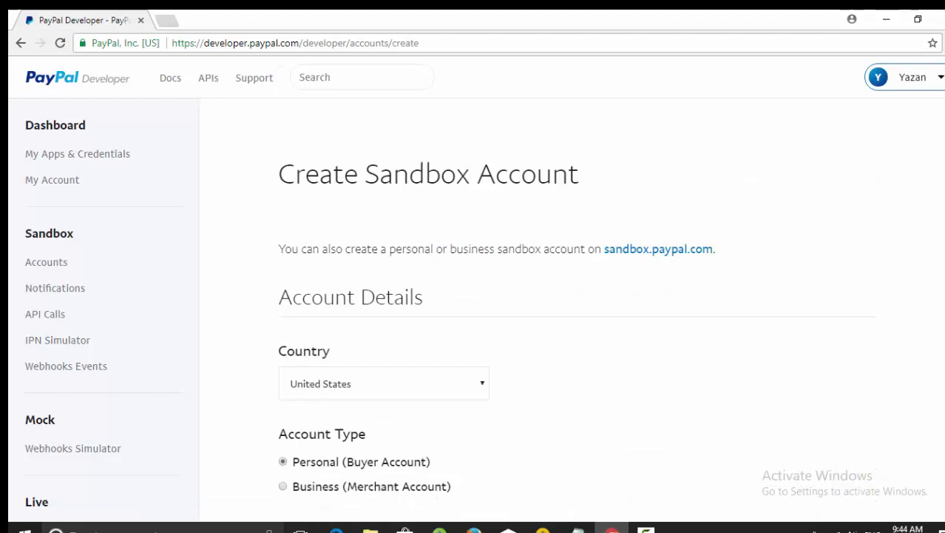
pyautogui.scroll(-5, 473, 311)
pyautogui.scroll(2, 473, 310)
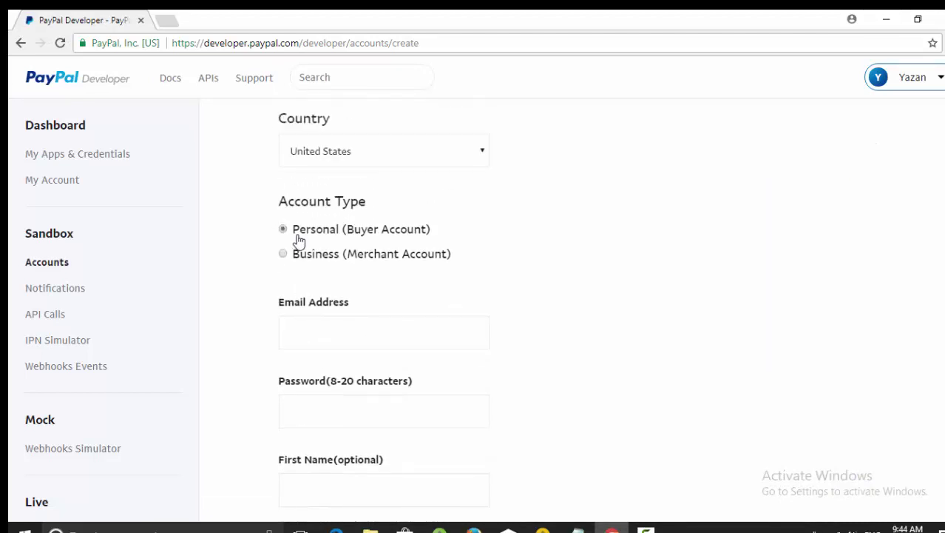
pyautogui.click(339, 343)
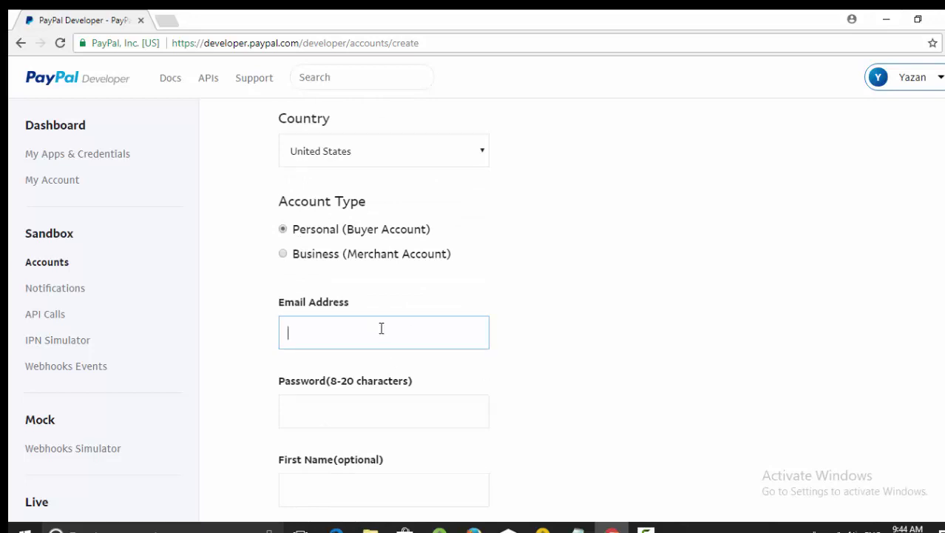
pyautogui.click(321, 407)
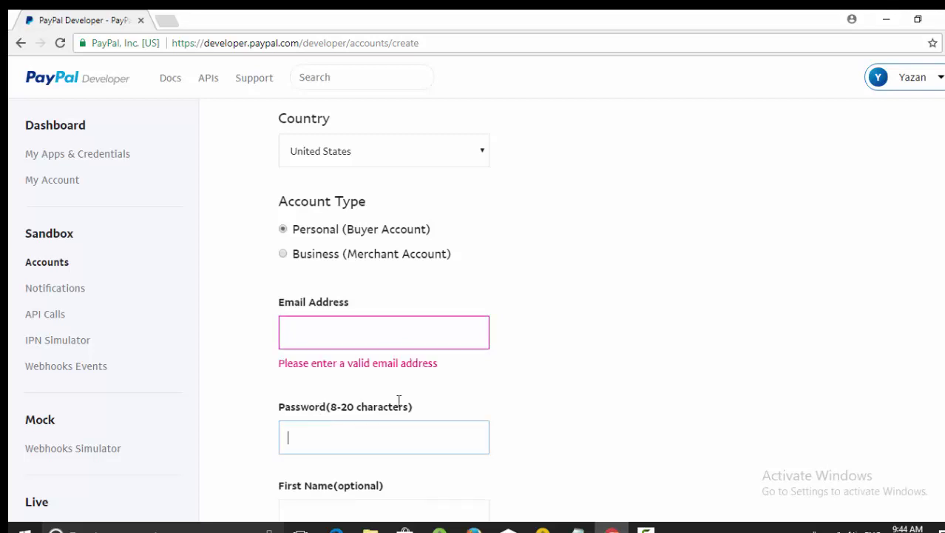
pyautogui.scroll(-5, 540, 303)
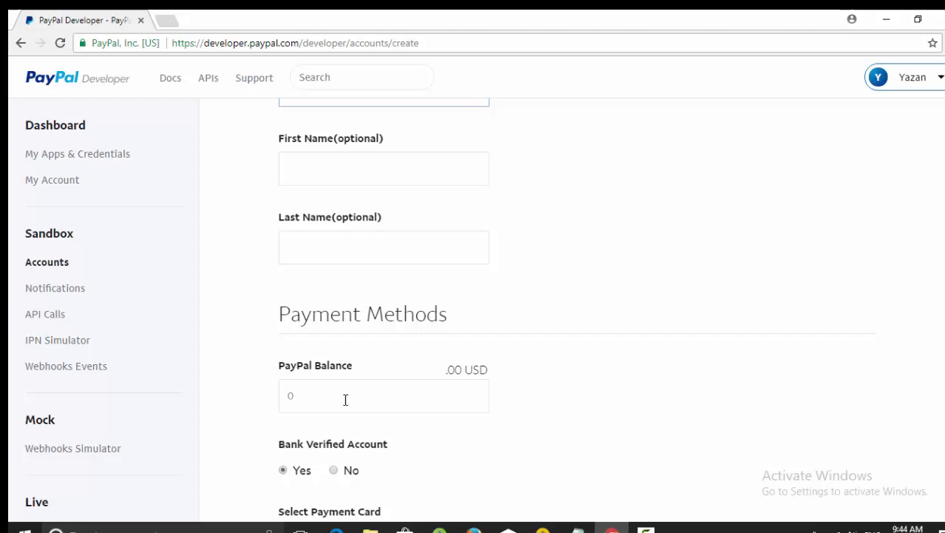
pyautogui.click(348, 400)
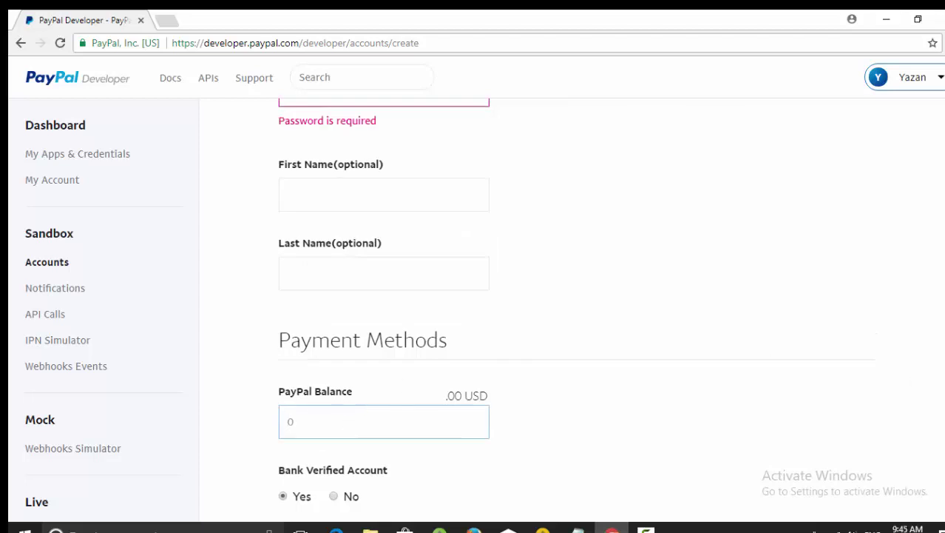
pyautogui.scroll(6, 916, 383)
pyautogui.scroll(1, 576, 315)
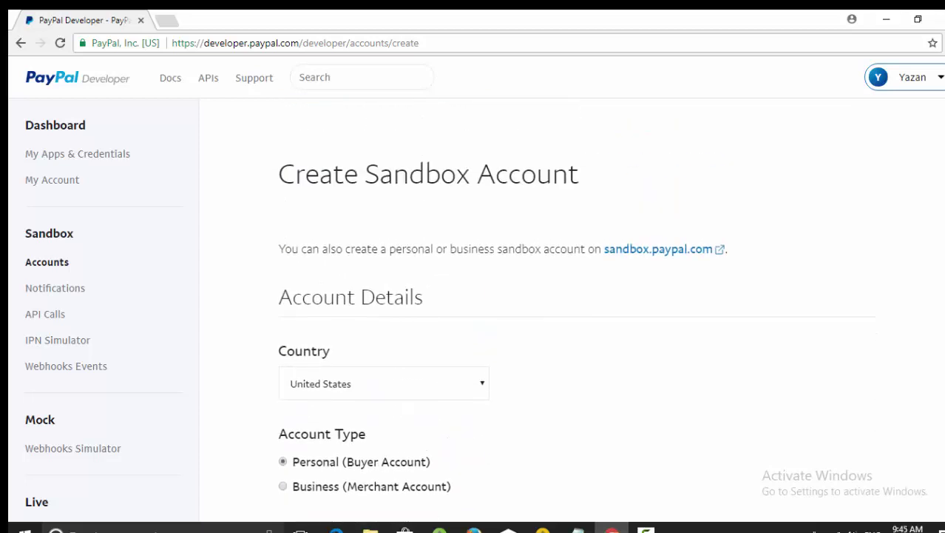
# - Briefly reopen the Create Account form, then go back and scroll the six-account sandbox table
pyautogui.click(47, 262)
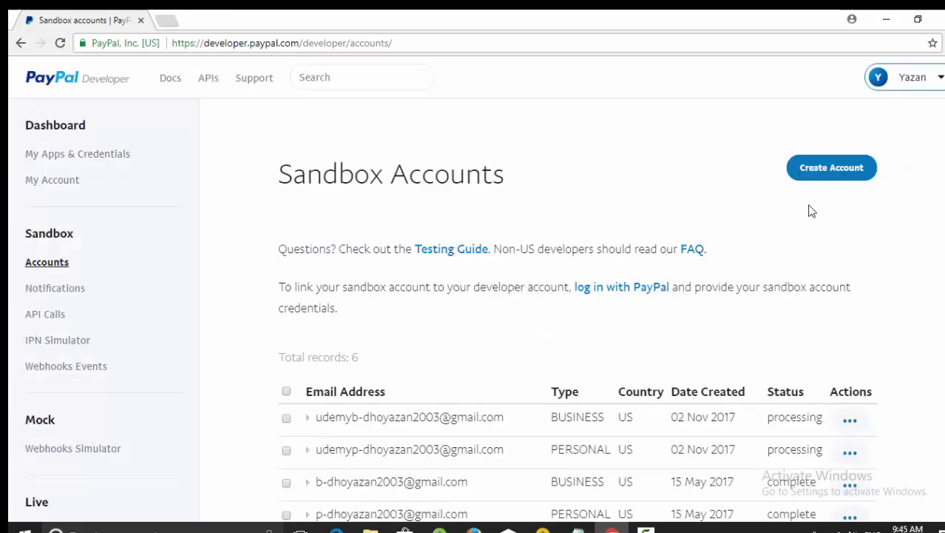
pyautogui.click(822, 176)
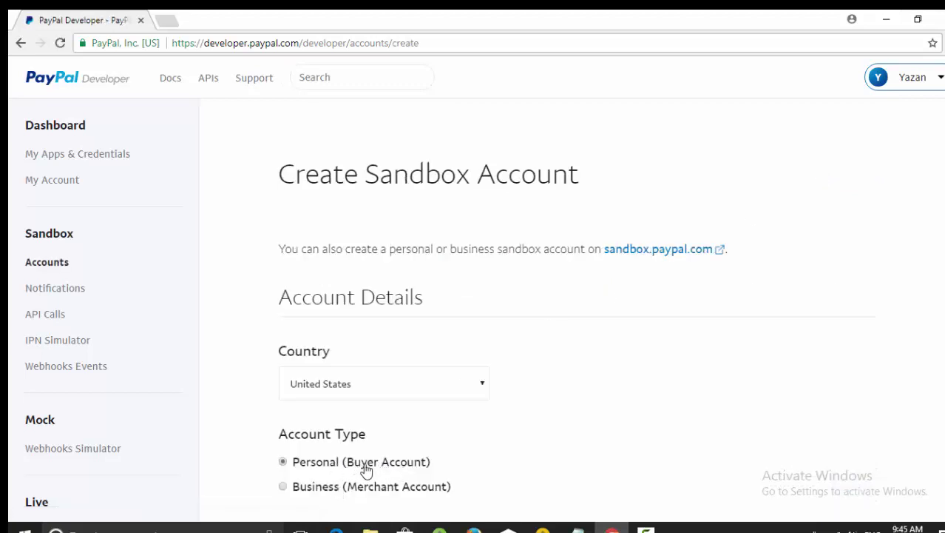
pyautogui.scroll(-1, 439, 455)
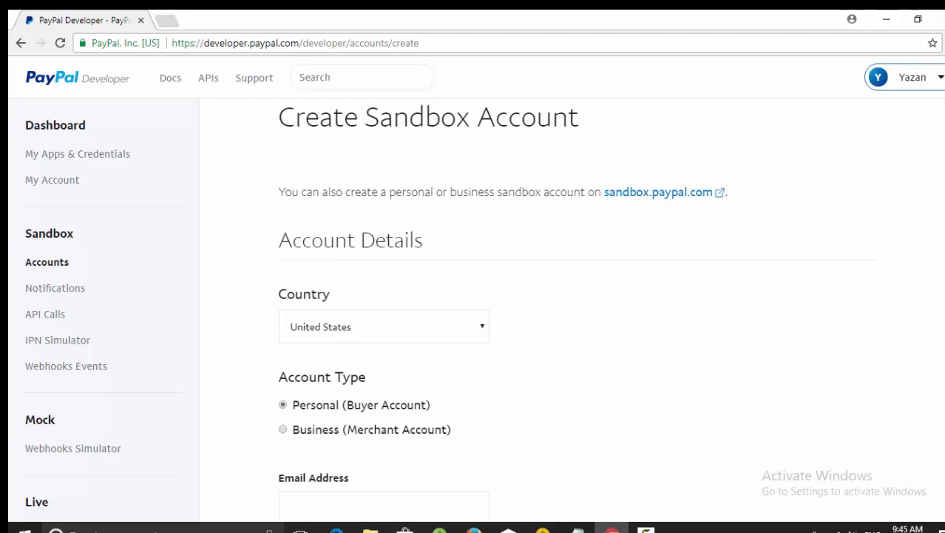
pyautogui.scroll(-1, 500, 348)
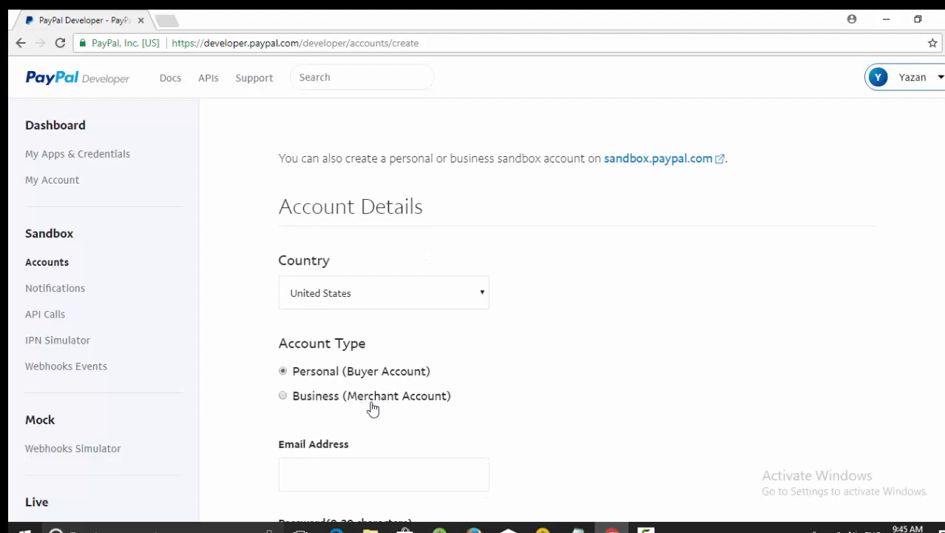
pyautogui.click(46, 267)
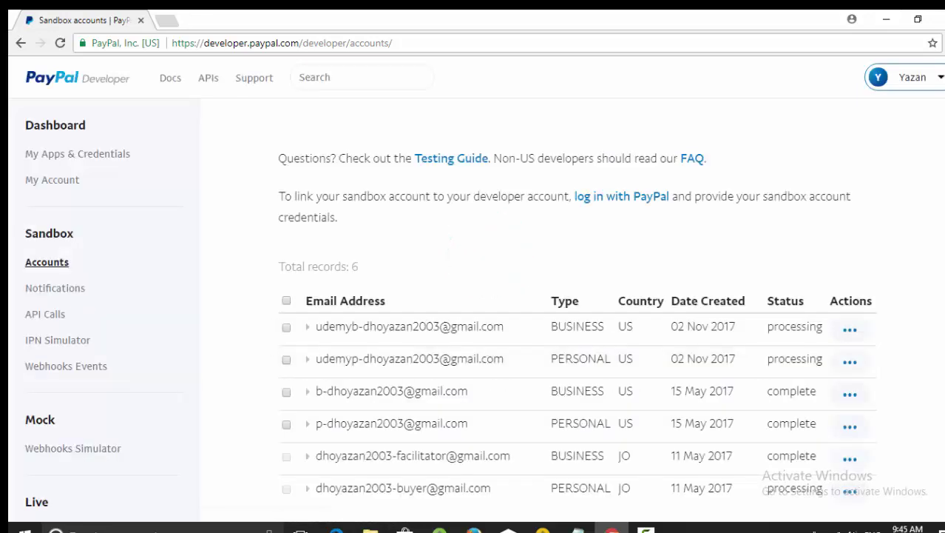
pyautogui.scroll(-3, 576, 317)
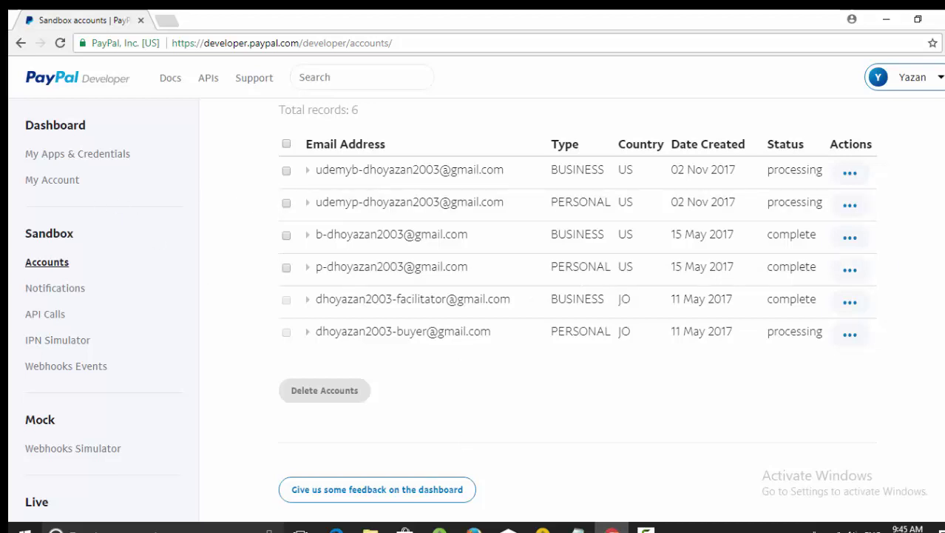
# - Open My Apps & Credentials and scroll to the REST API app YazanTestApp
pyautogui.click(79, 156)
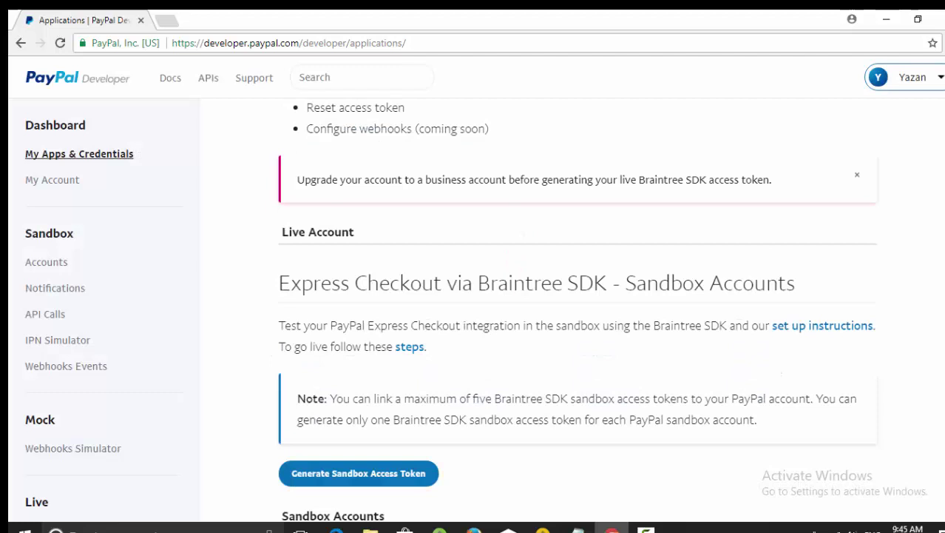
pyautogui.scroll(-6, 775, 347)
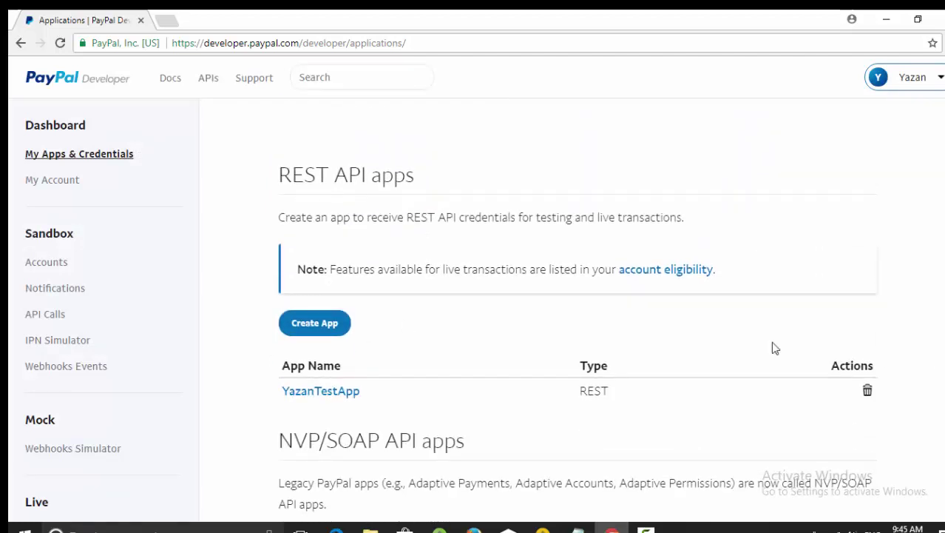
# - Inspect the Create App form's sandbox account list and App Name field, then leave without creating
pyautogui.click(332, 327)
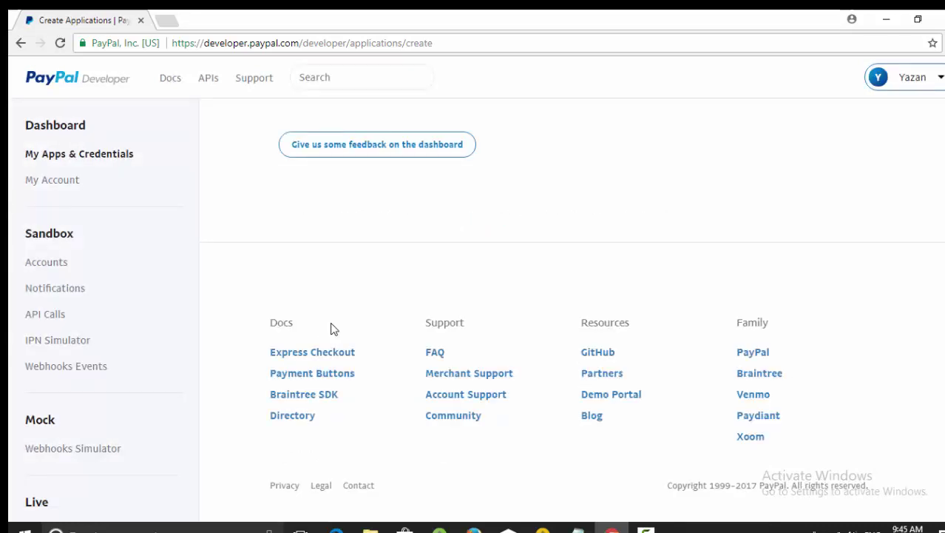
pyautogui.scroll(5, 942, 222)
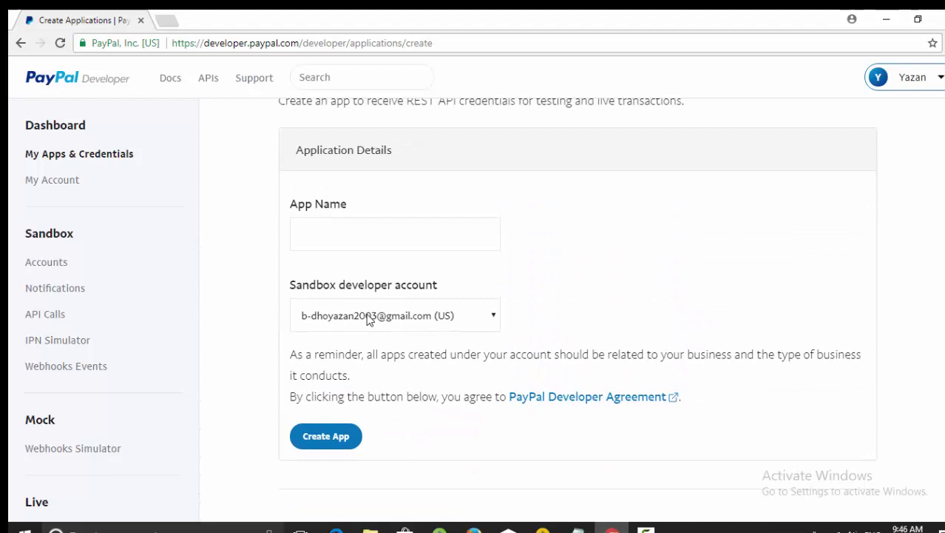
pyautogui.click(370, 318)
pyautogui.click(358, 319)
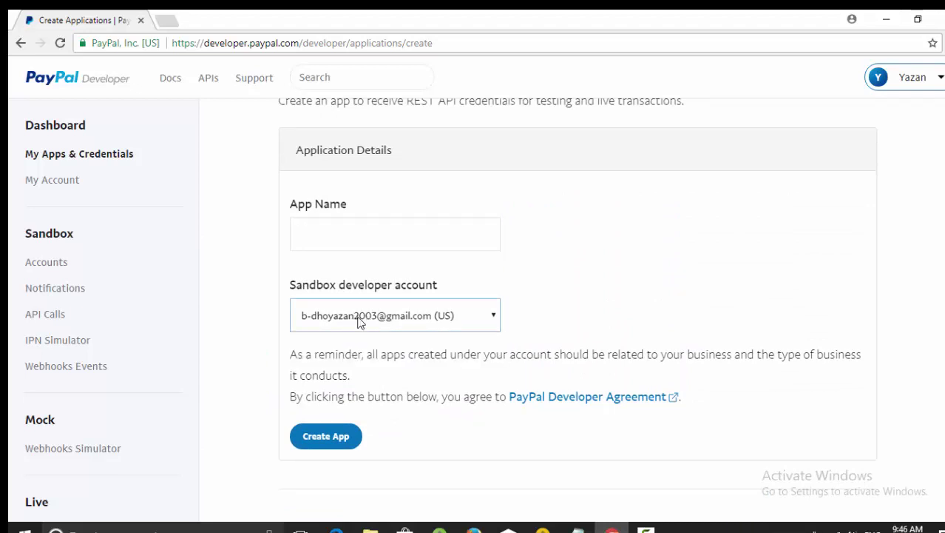
pyautogui.click(356, 222)
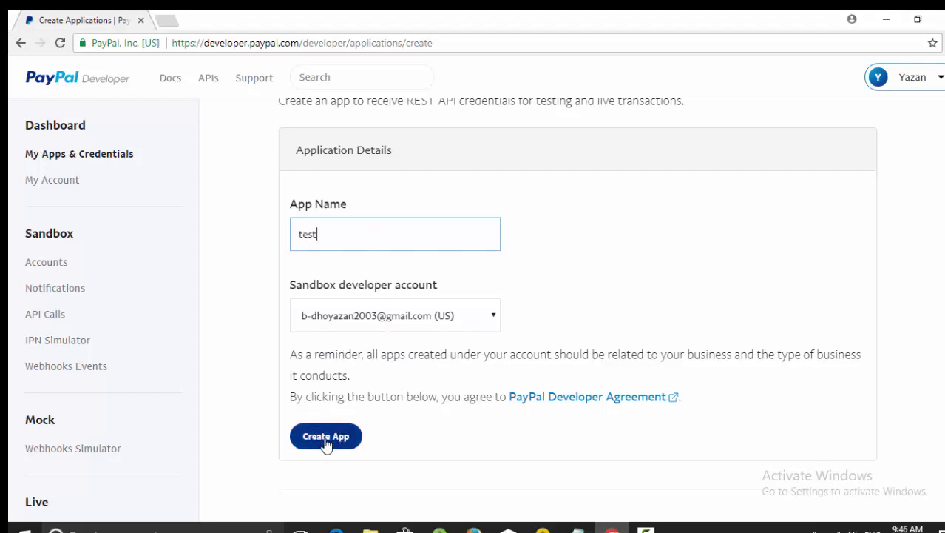
pyautogui.click(116, 156)
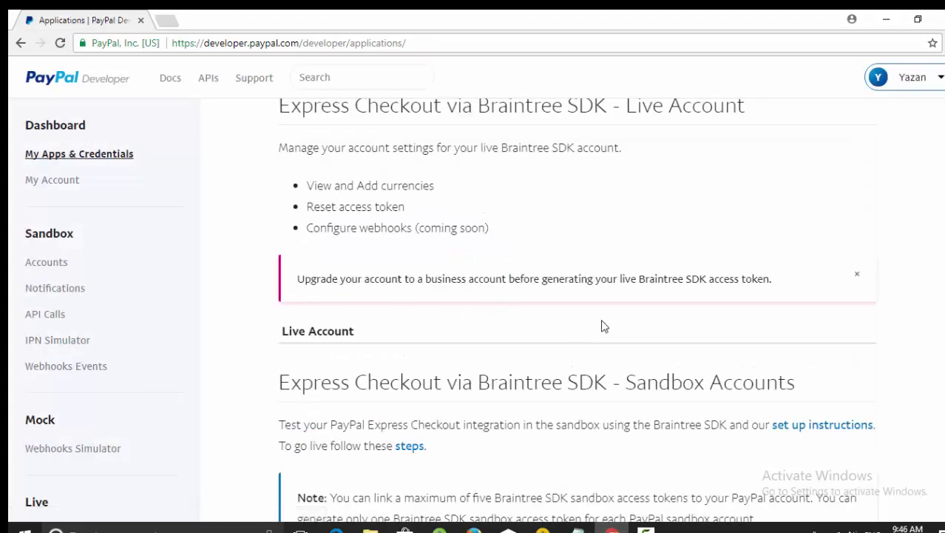
# - Scroll down to REST API apps and open YazanTestApp's details
pyautogui.scroll(-6, 573, 310)
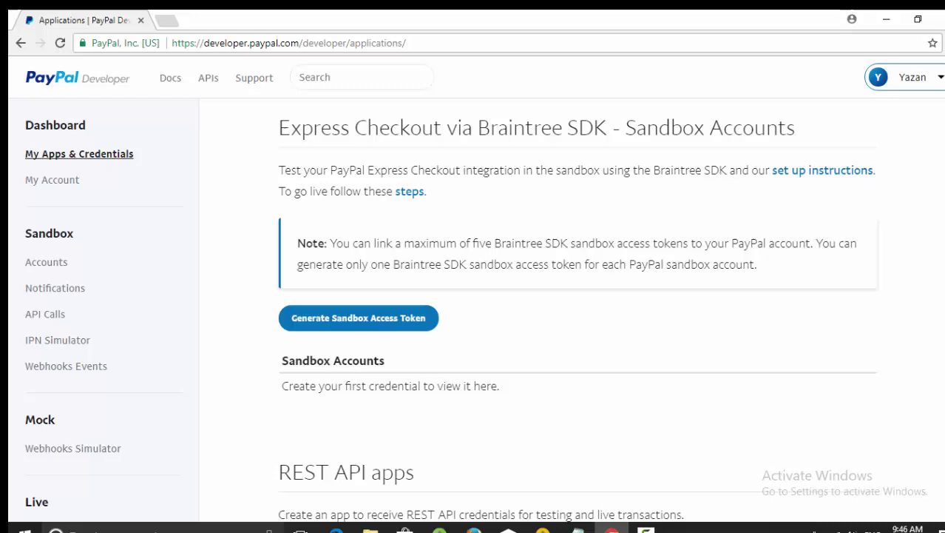
pyautogui.scroll(-2, 573, 310)
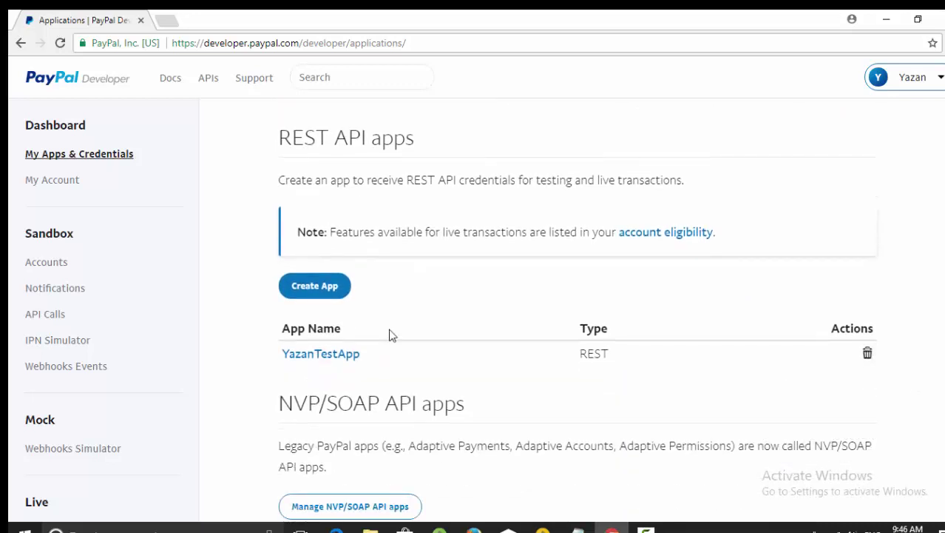
pyautogui.click(339, 355)
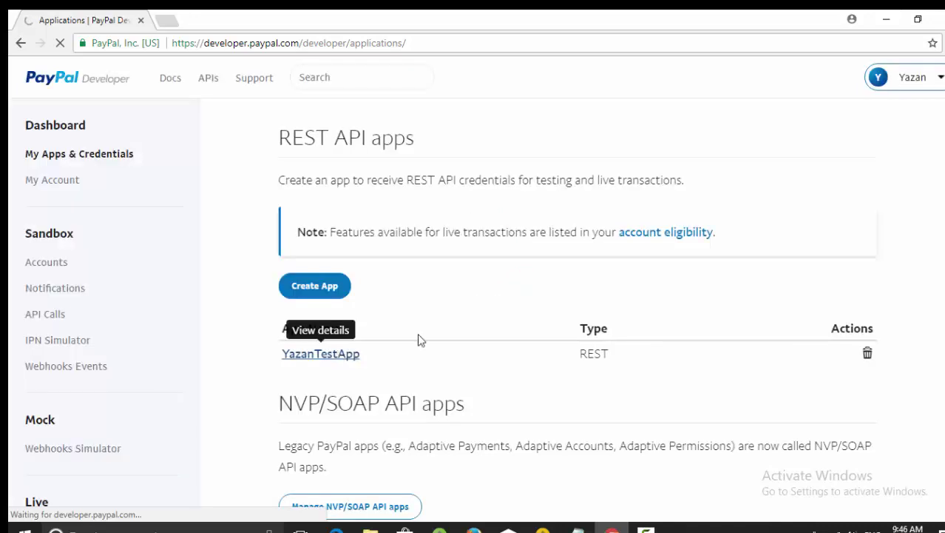
# - Reload YazanTestApp's page so its sandbox credentials show, and select the full Client ID
pyautogui.scroll(-2, 418, 339)
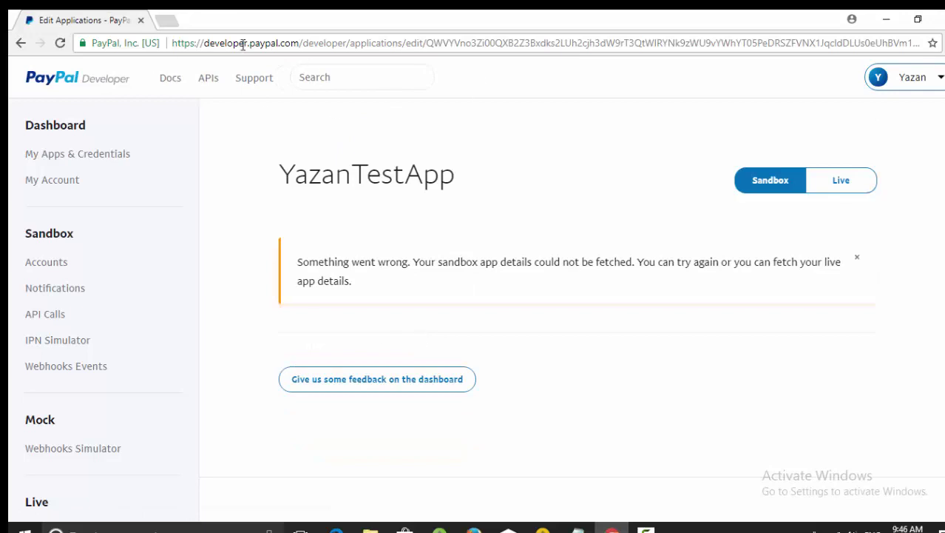
pyautogui.click(500, 44)
pyautogui.press('Return')
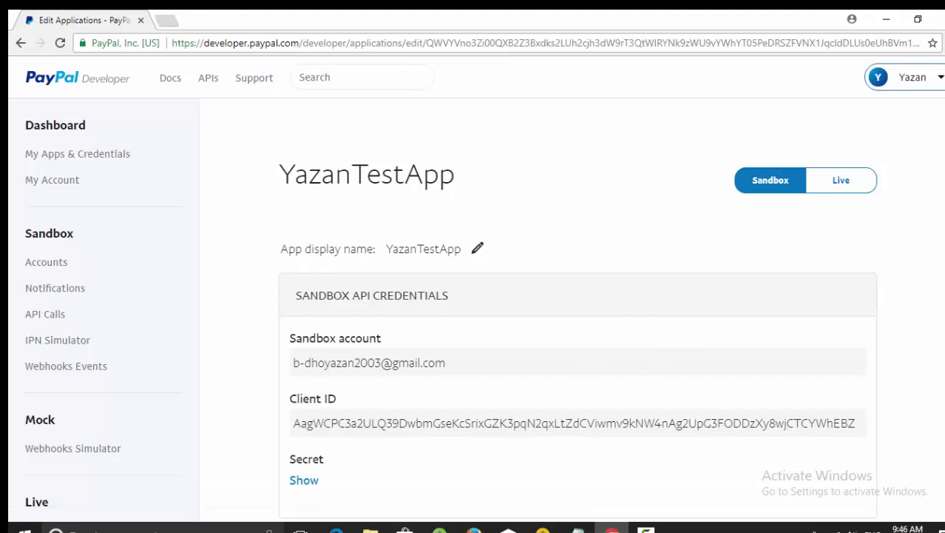
pyautogui.scroll(-1, 930, 222)
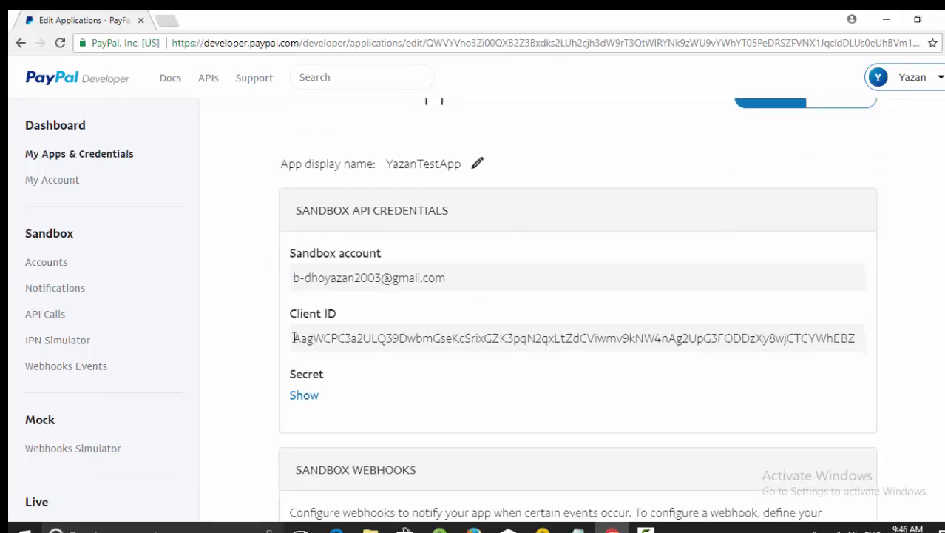
pyautogui.moveTo(294, 340); pyautogui.dragTo(867, 334)
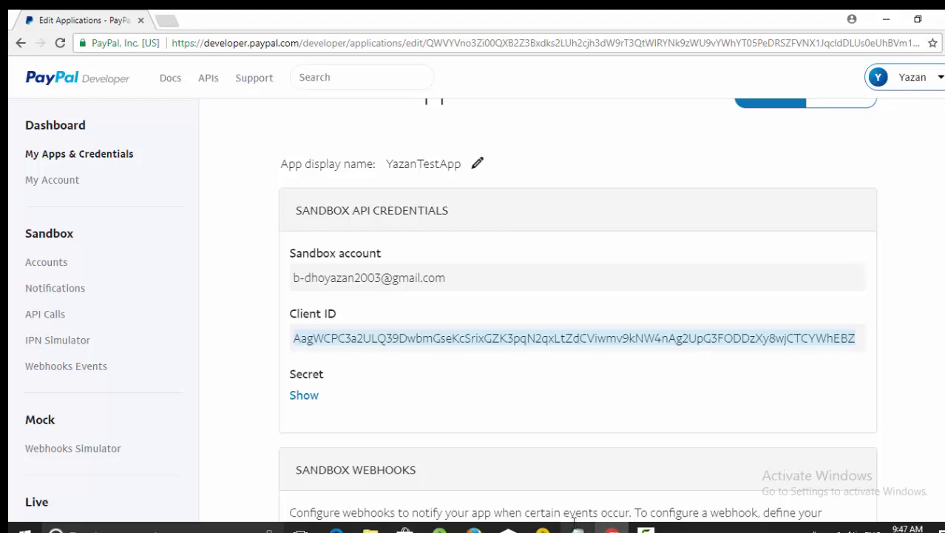
pyautogui.moveTo(578, 527)
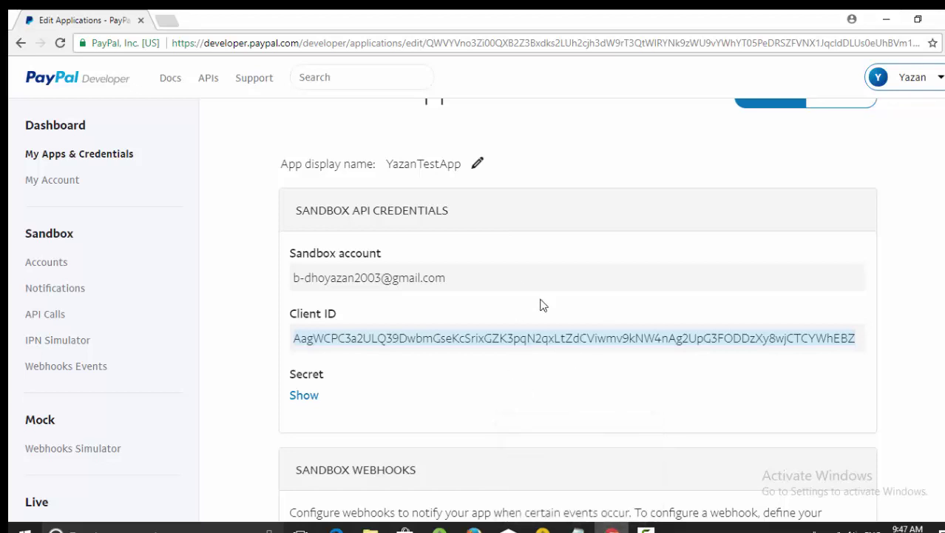